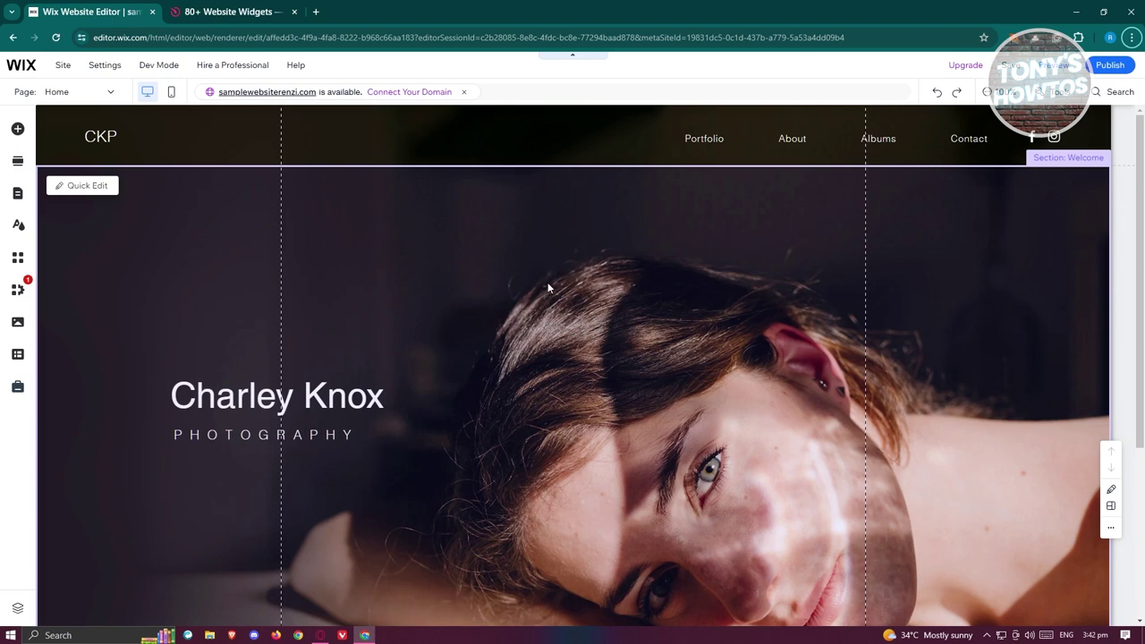
# Scroll to the bottom of the Home page and bring up Add Section above the footer
pyautogui.scroll(-3, 527, 304)
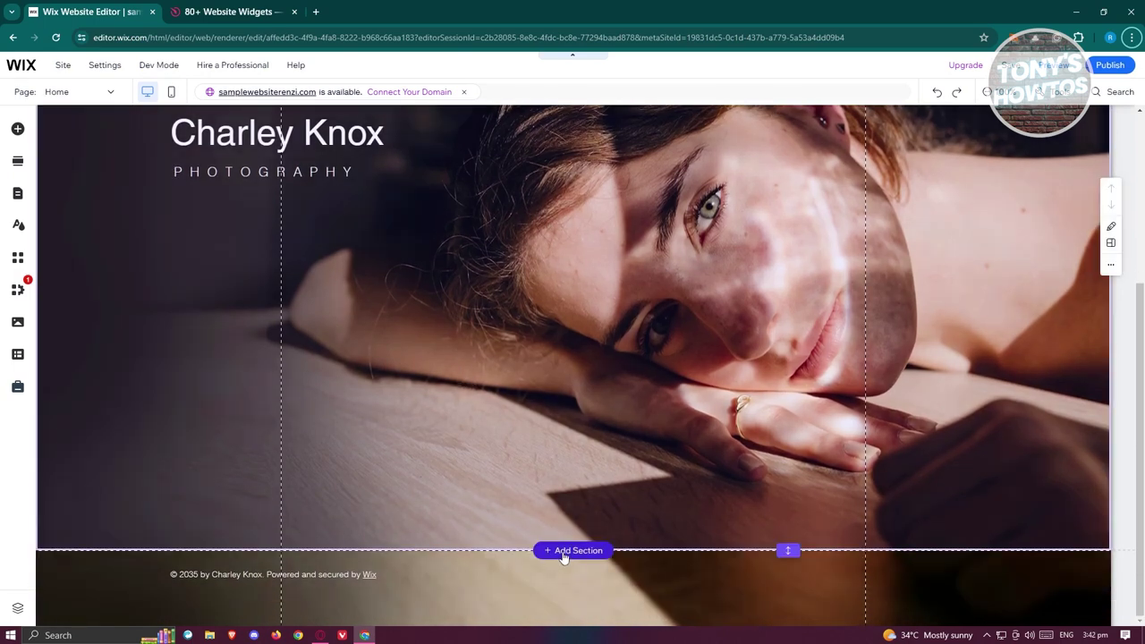
pyautogui.click(564, 551)
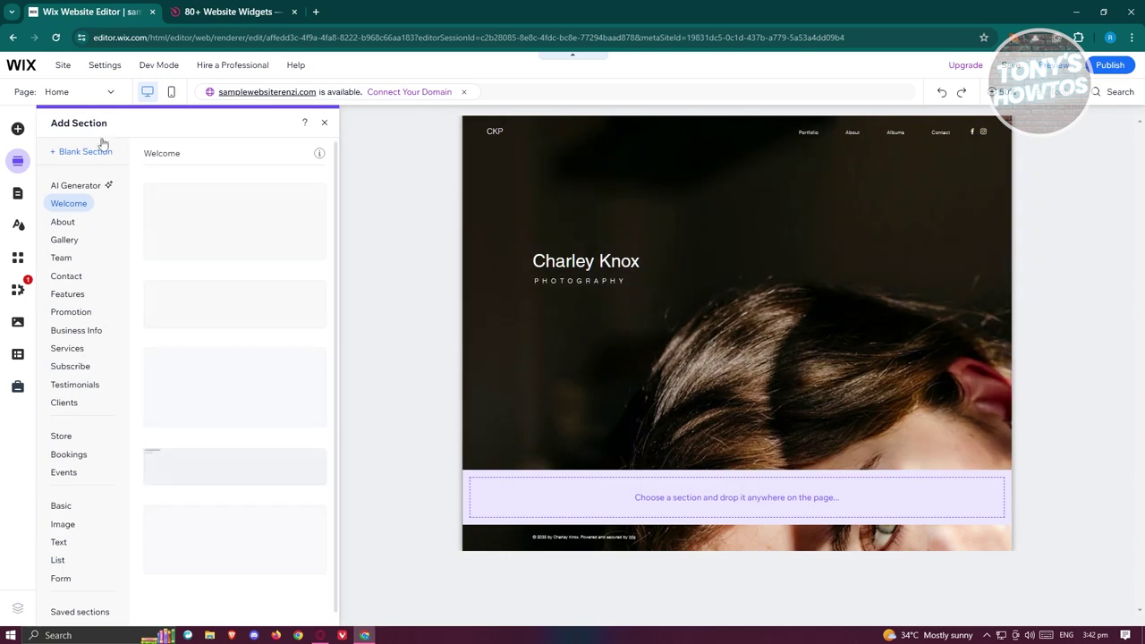
# Insert a blank section above the footer, select it, and switch to the Elfsight tab
pyautogui.press('Escape')
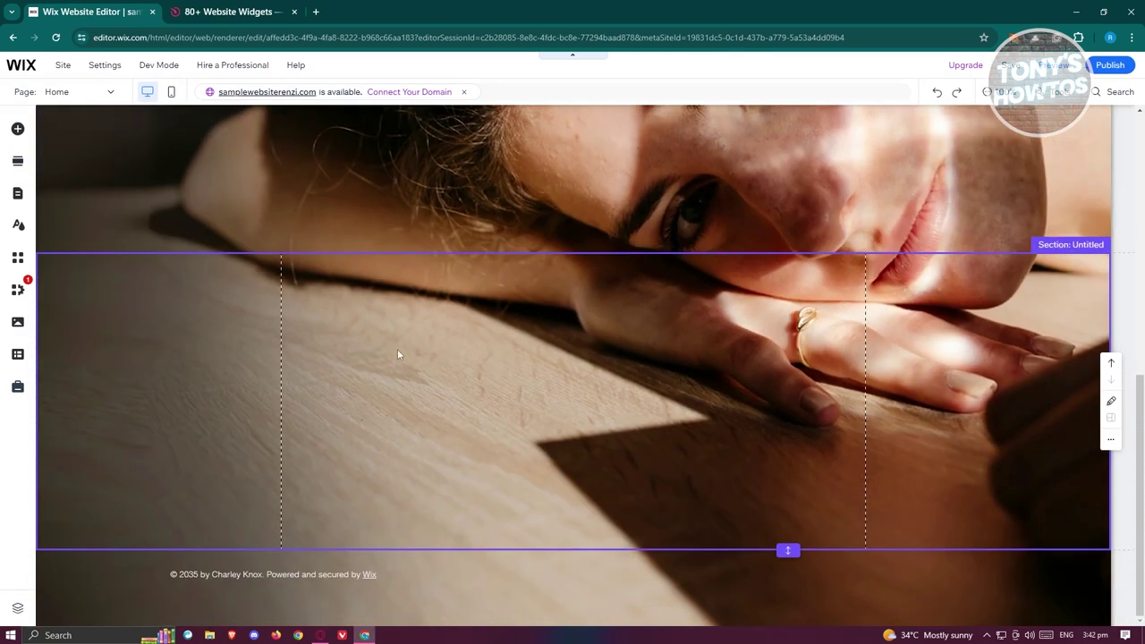
pyautogui.click(398, 354)
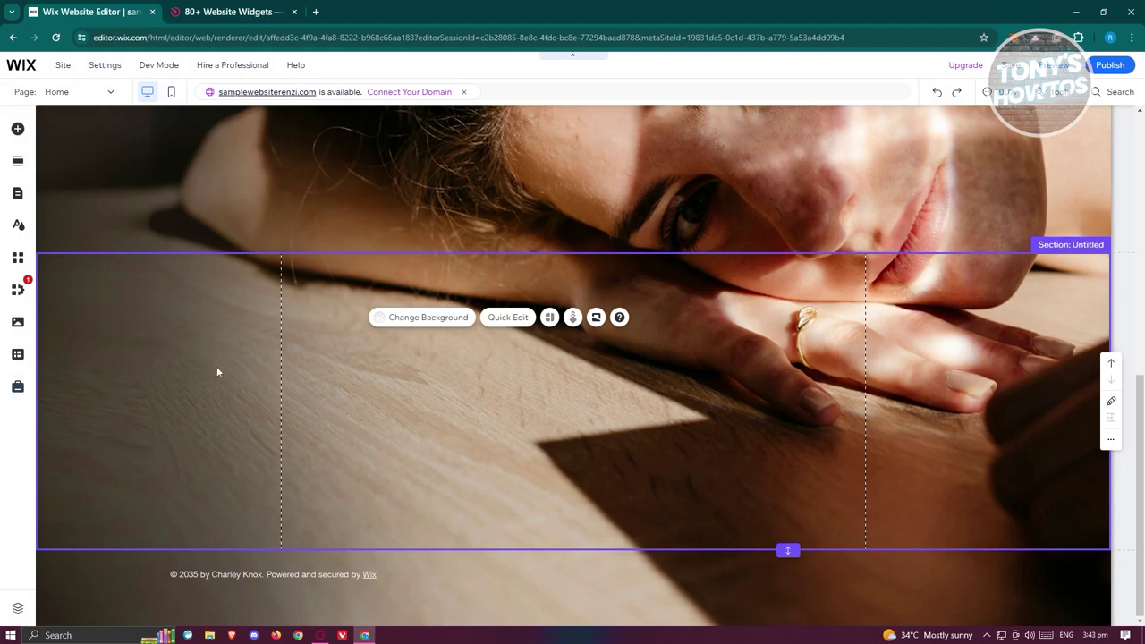
pyautogui.click(218, 9)
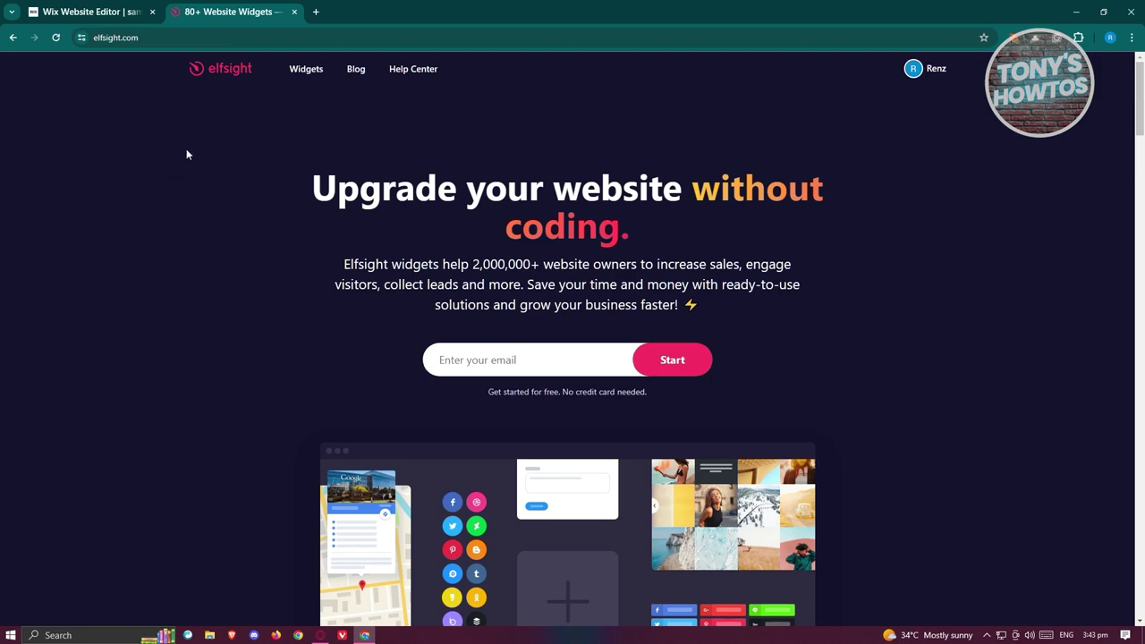
# Search Elfsight's widget catalogue for LINKEDIN and open the LinkedIn Feed widget
pyautogui.moveTo(315, 76)
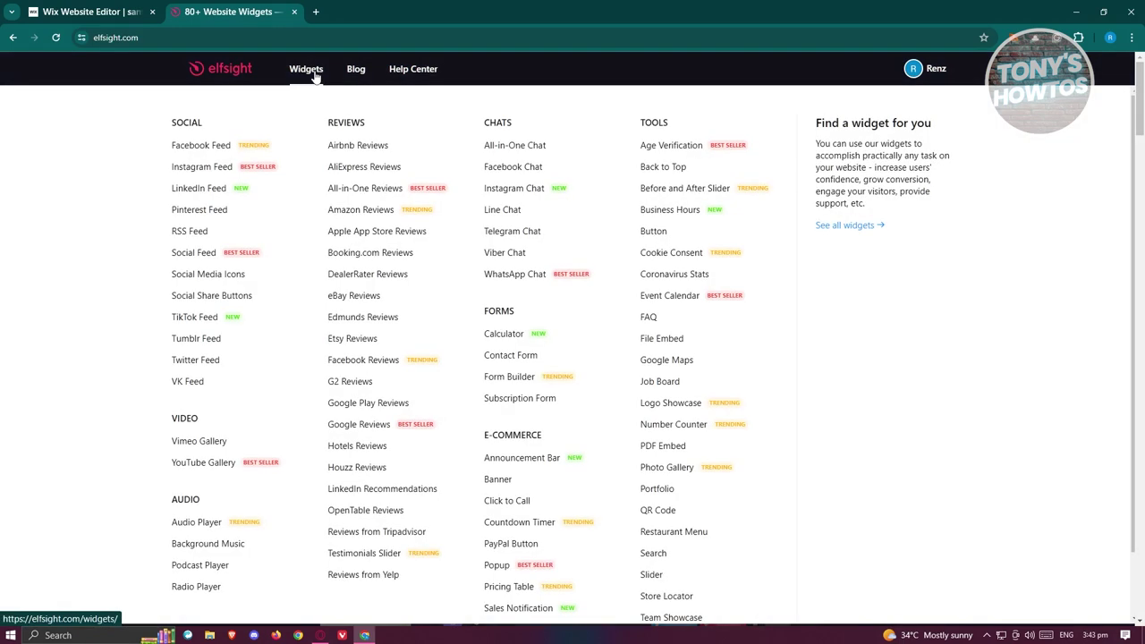
pyautogui.click(315, 76)
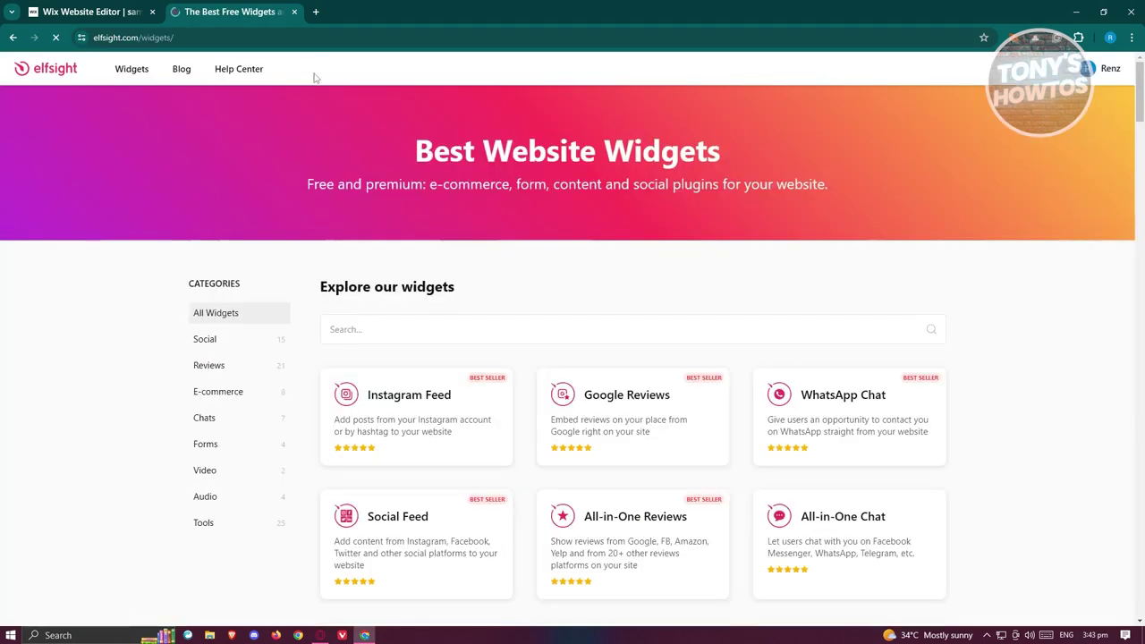
pyautogui.click(501, 335)
pyautogui.write('LINKEDIN')
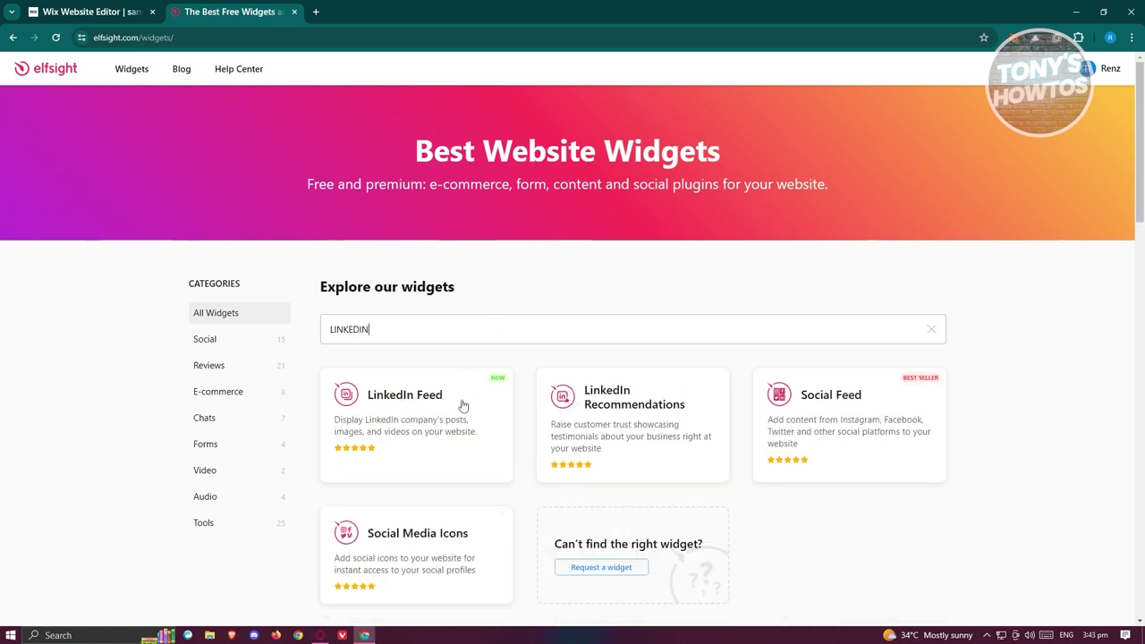
pyautogui.click(412, 404)
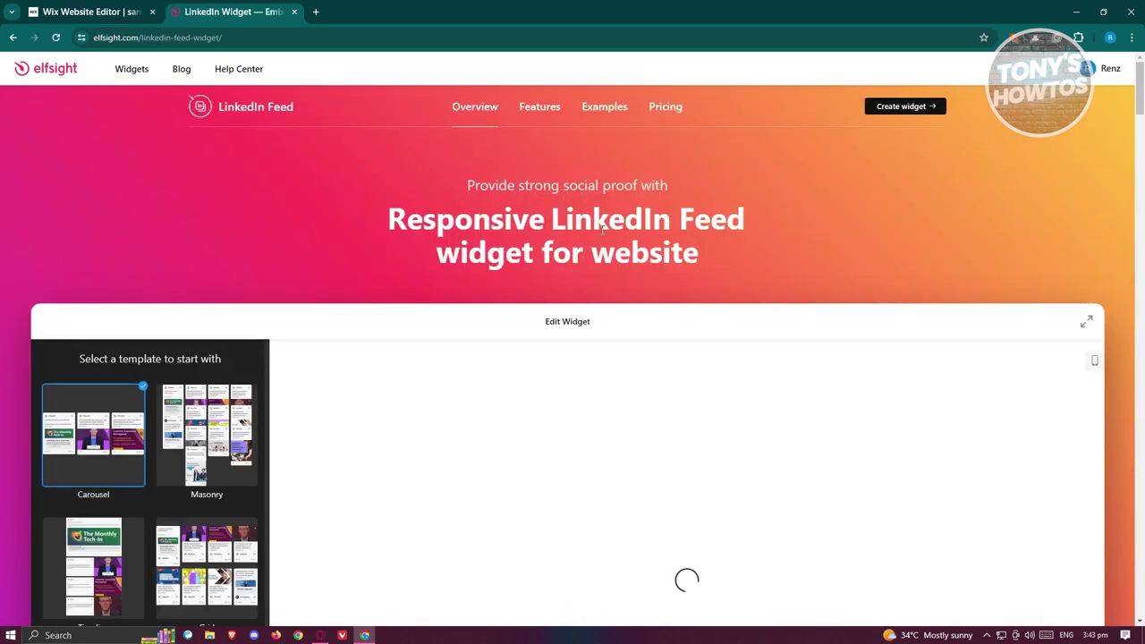
# Compare the Masonry layout, then proceed with the Carousel template for the LinkedIn feed
pyautogui.scroll(-3, 618, 223)
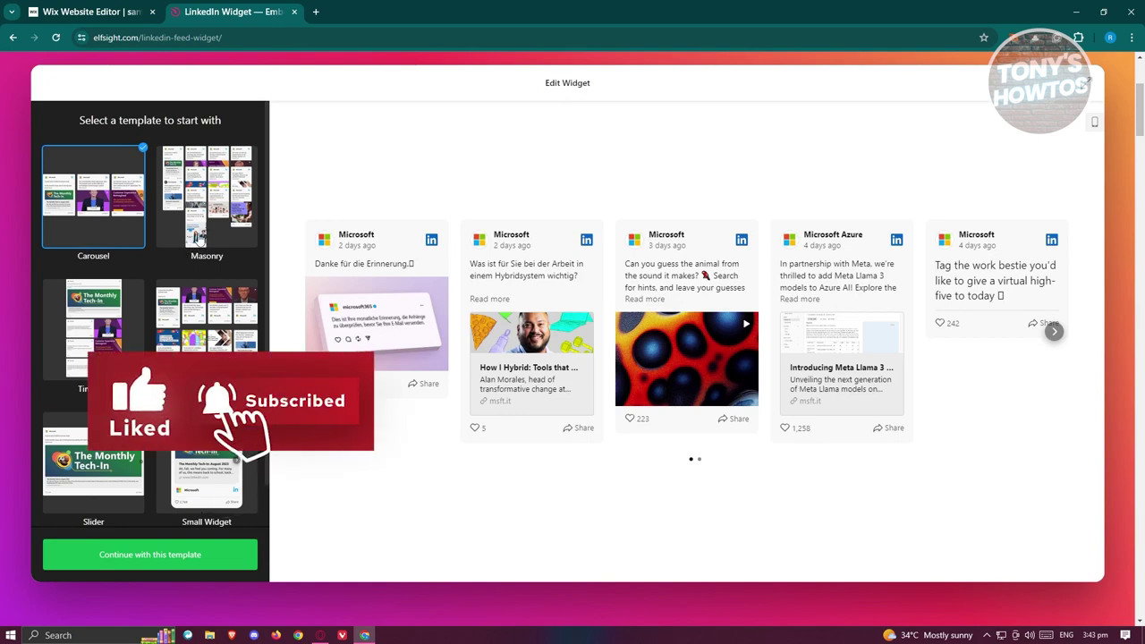
pyautogui.click(219, 235)
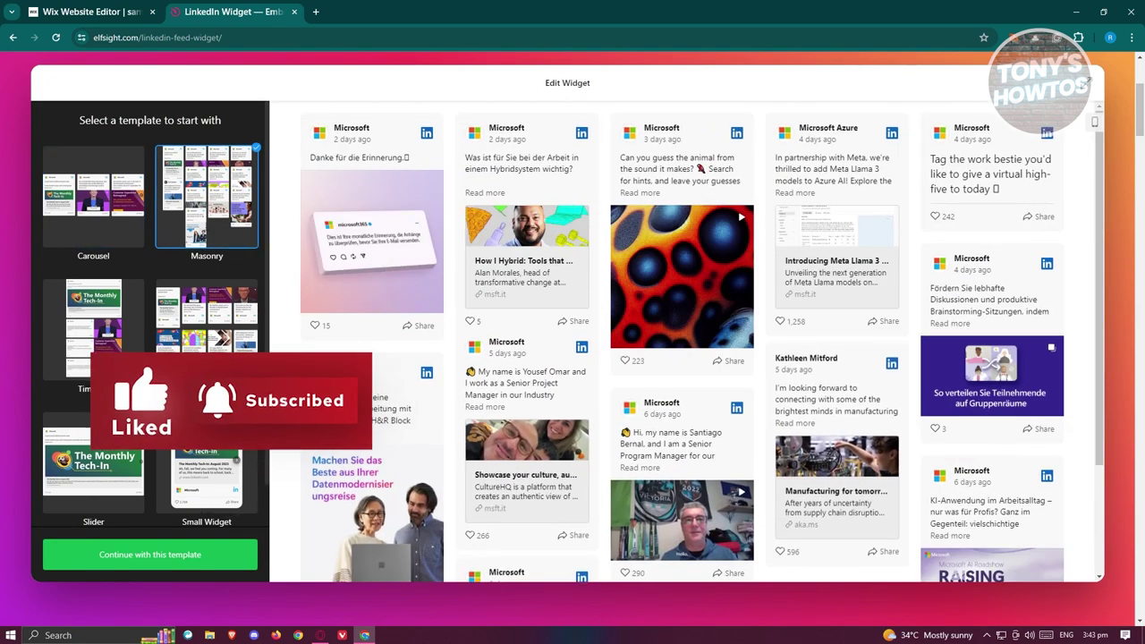
pyautogui.click(114, 209)
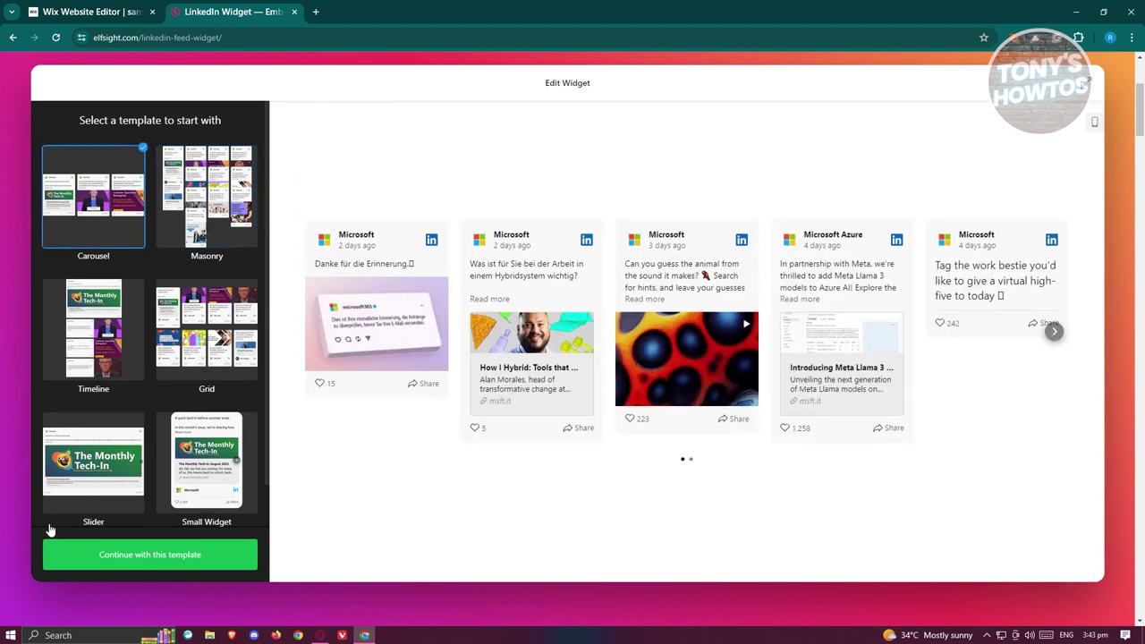
pyautogui.click(175, 560)
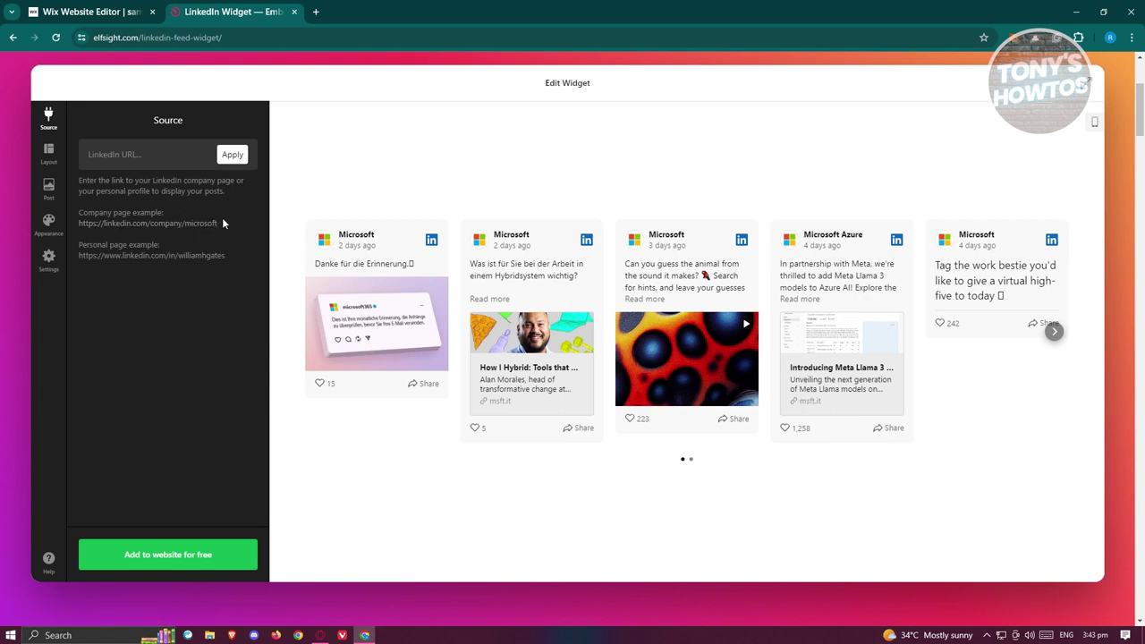
# Copy the example company page address and open the Microsoft LinkedIn page in a new tab
pyautogui.moveTo(220, 223); pyautogui.dragTo(78, 224)
pyautogui.hotkey('ctrl', 'c')
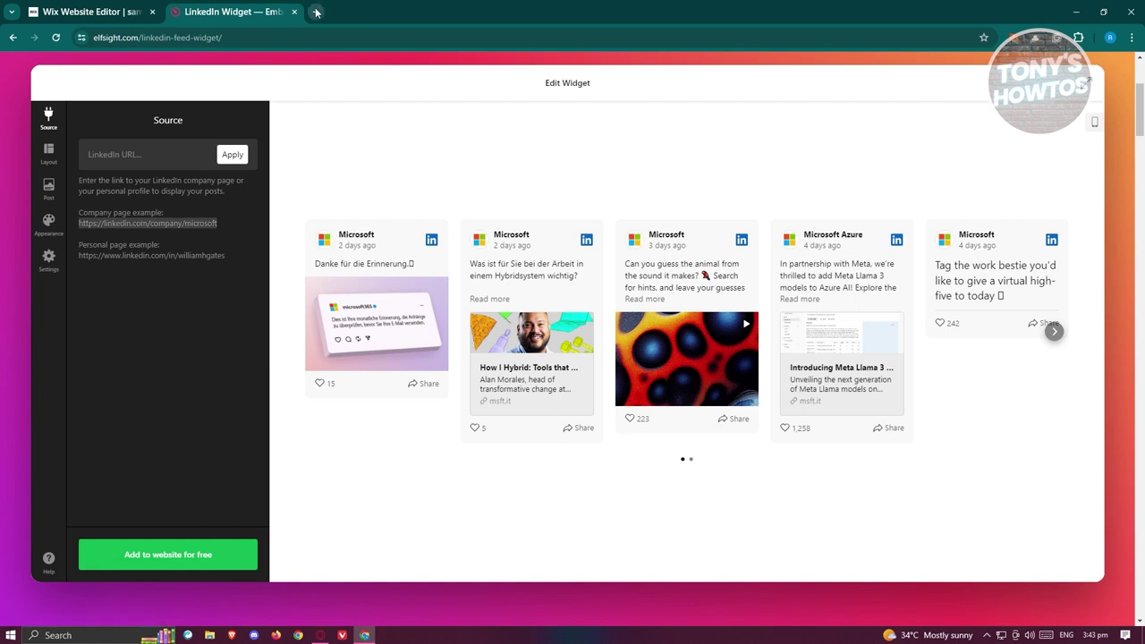
pyautogui.click(315, 11)
pyautogui.hotkey('ctrl', 'v')
pyautogui.press('Return')
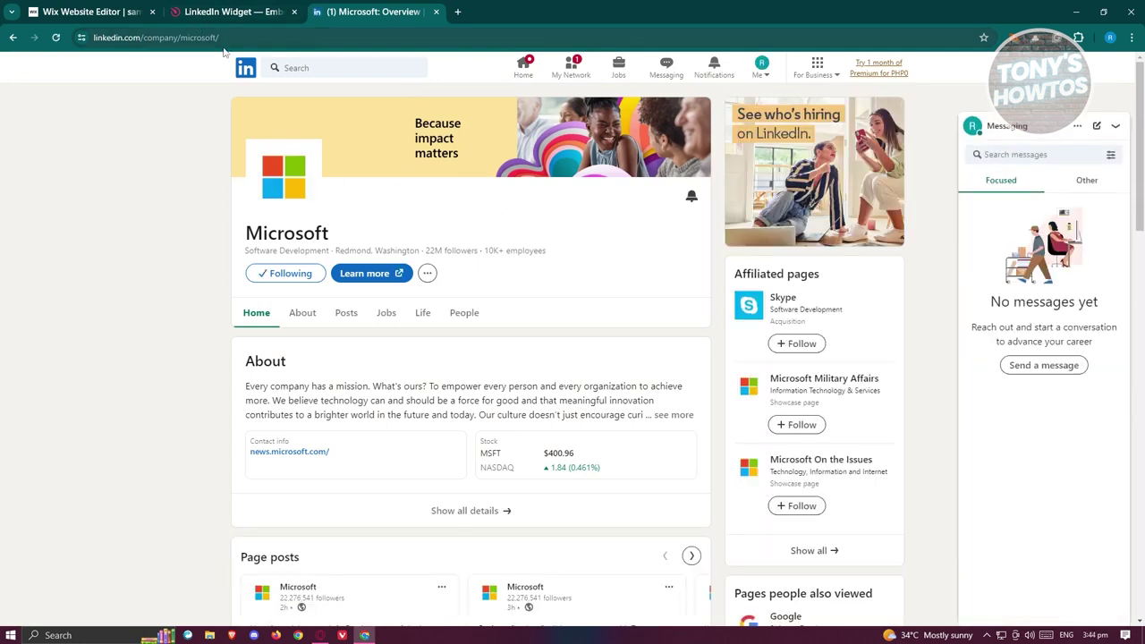
# Set the Microsoft company page link as the feed's LinkedIn URL and apply it
pyautogui.click(257, 6)
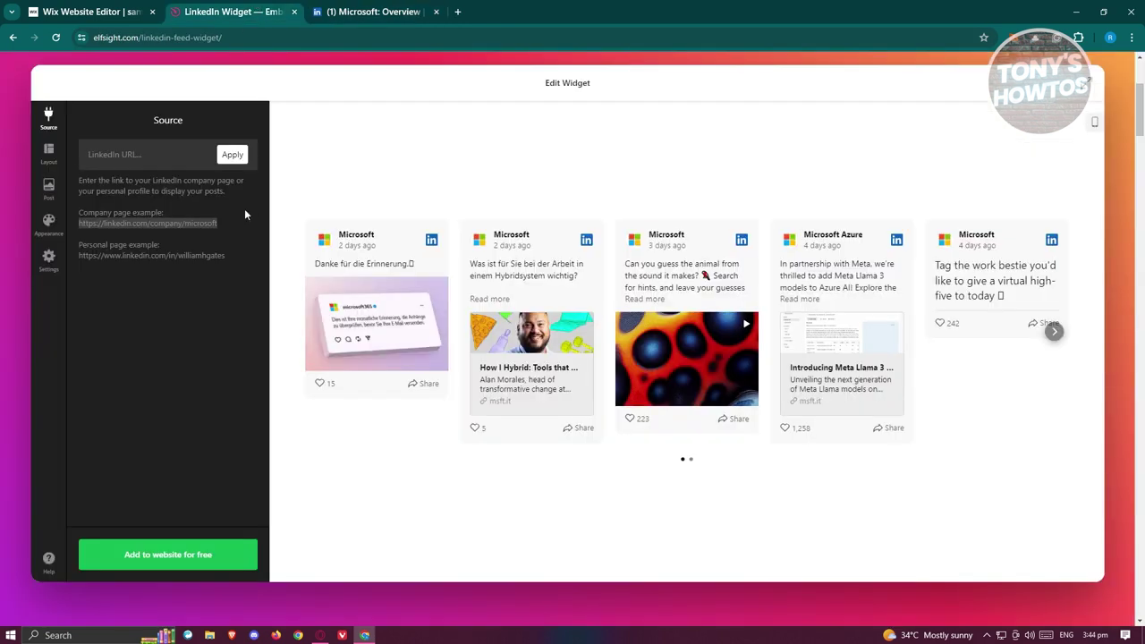
pyautogui.rightClick(187, 226)
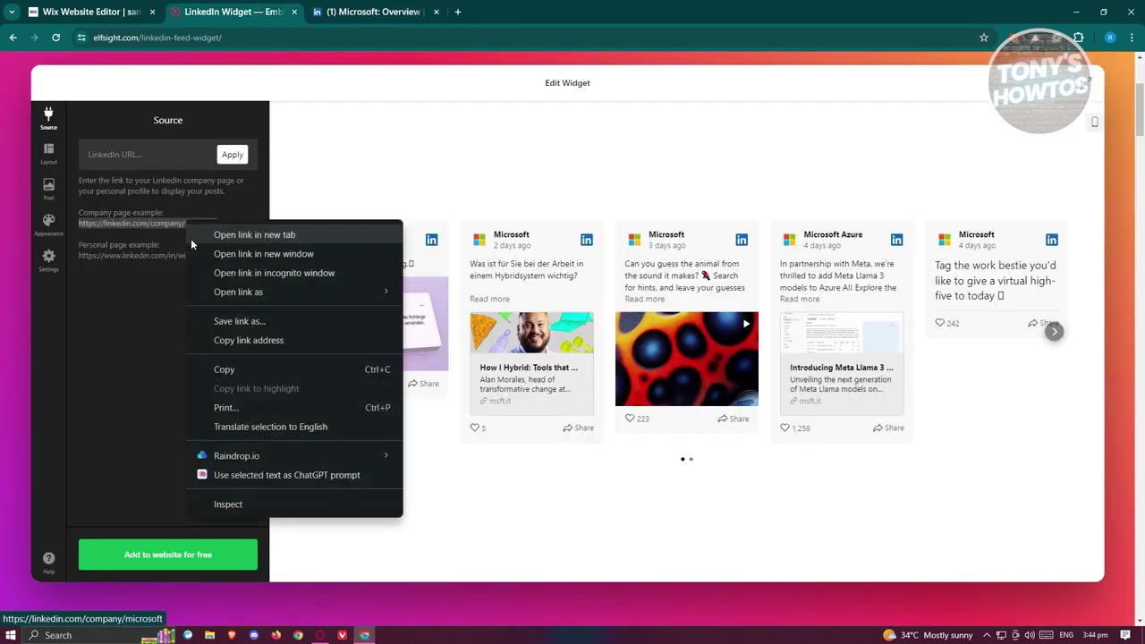
pyautogui.click(247, 374)
pyautogui.click(170, 157)
pyautogui.hotkey('ctrl', 'v')
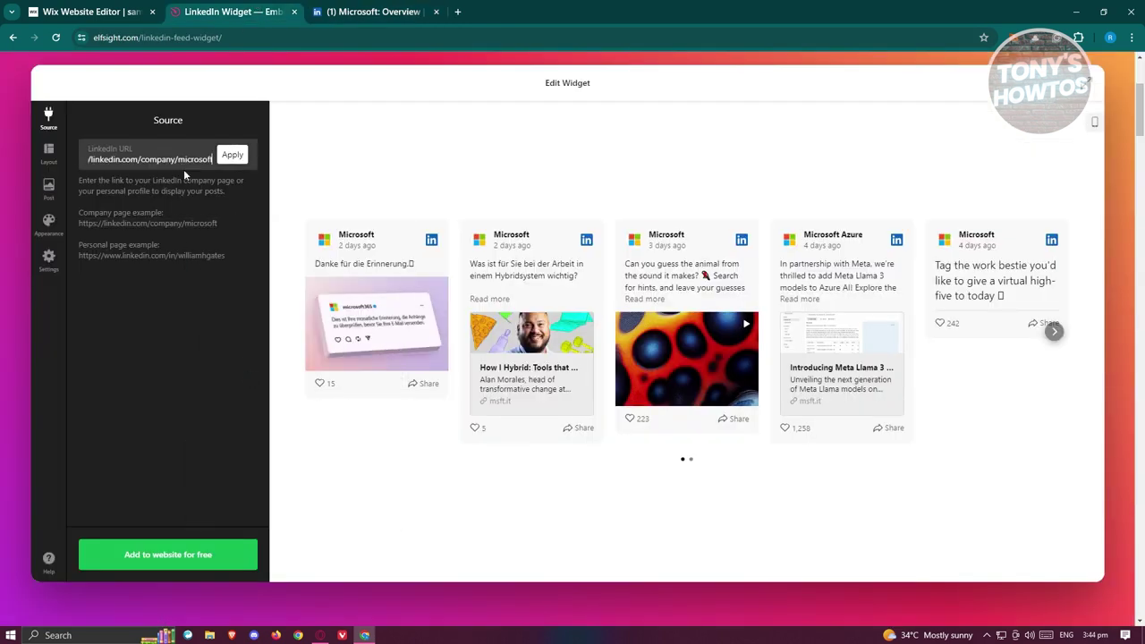
pyautogui.click(232, 154)
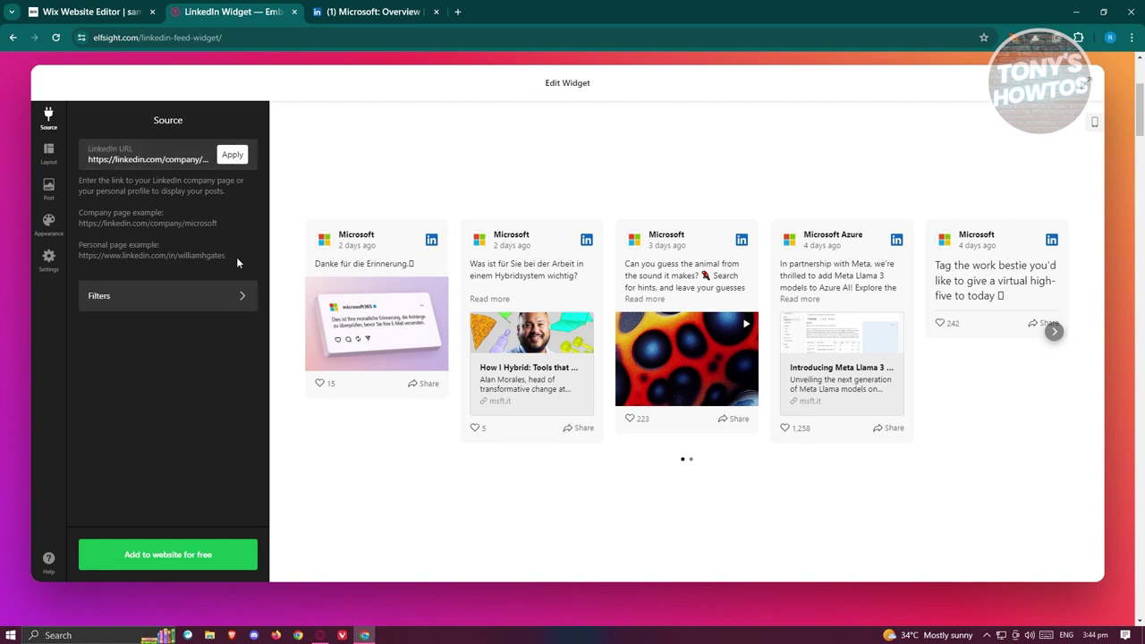
# Replace the source with the example personal profile URL, apply, and save the widget
pyautogui.moveTo(236, 259); pyautogui.dragTo(79, 257)
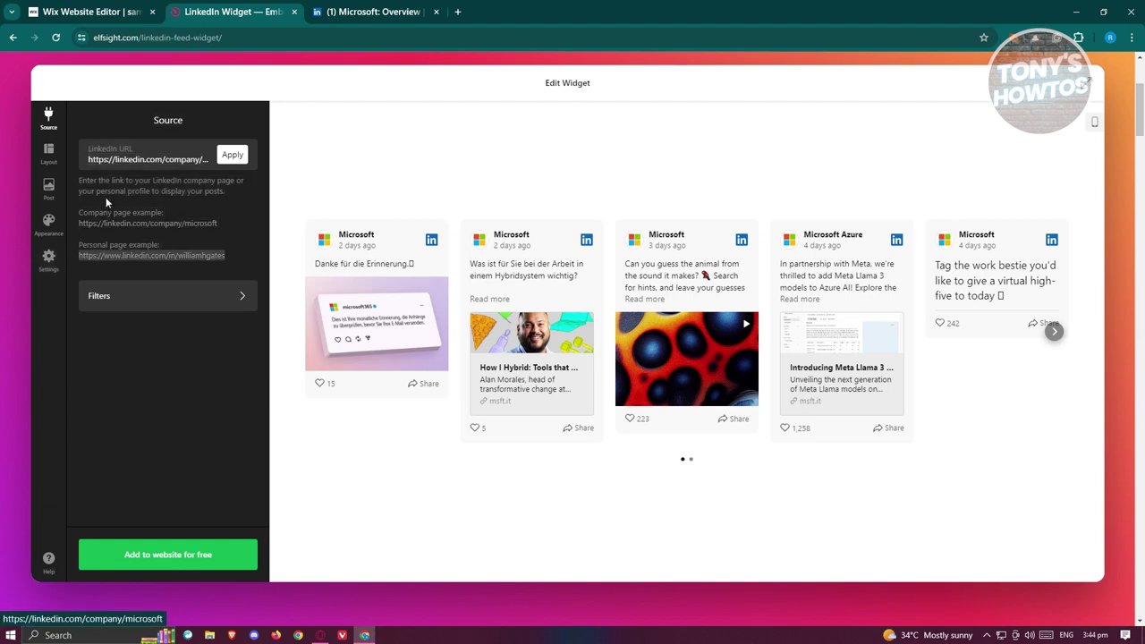
pyautogui.click(197, 159)
pyautogui.hotkey('ctrl', 'a')
pyautogui.hotkey('ctrl', 'v')
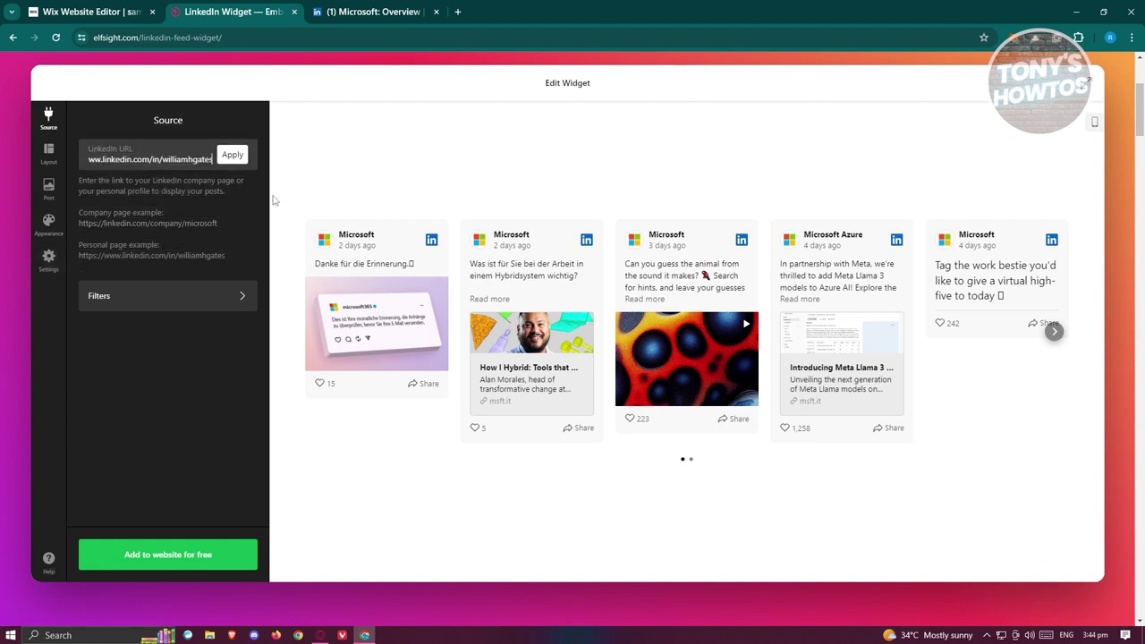
pyautogui.click(232, 155)
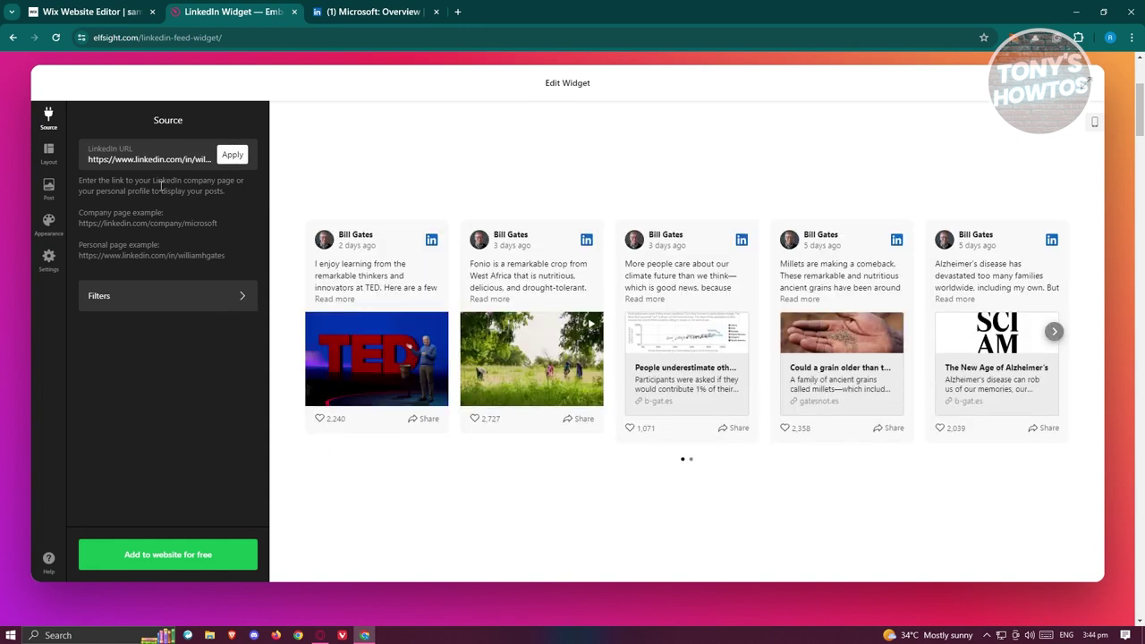
pyautogui.moveTo(234, 258); pyautogui.dragTo(130, 258)
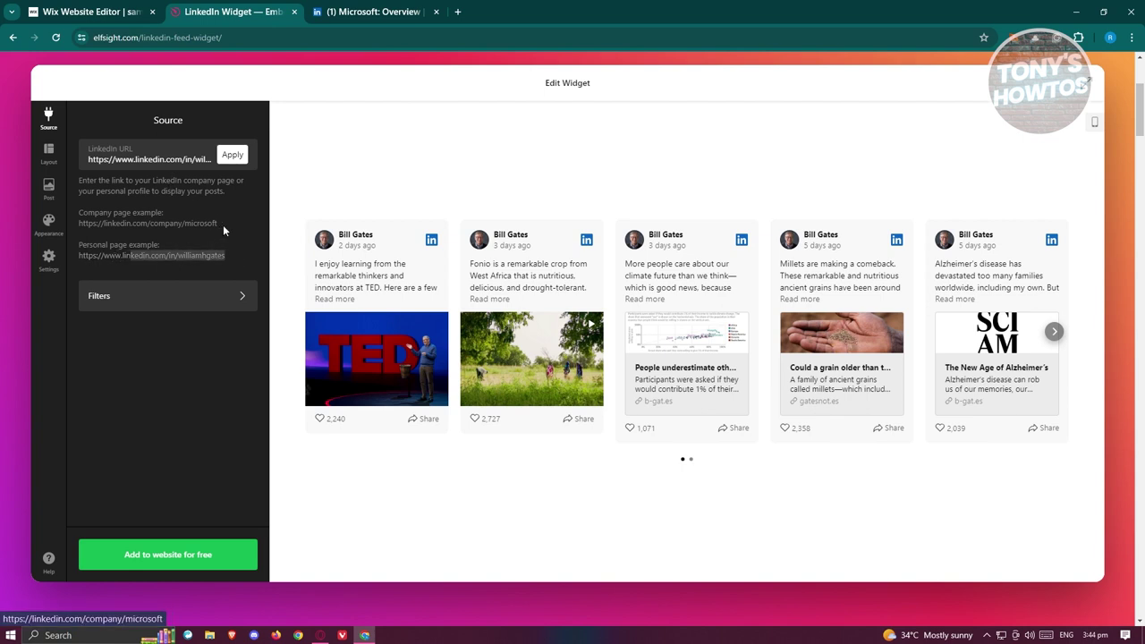
pyautogui.click(194, 557)
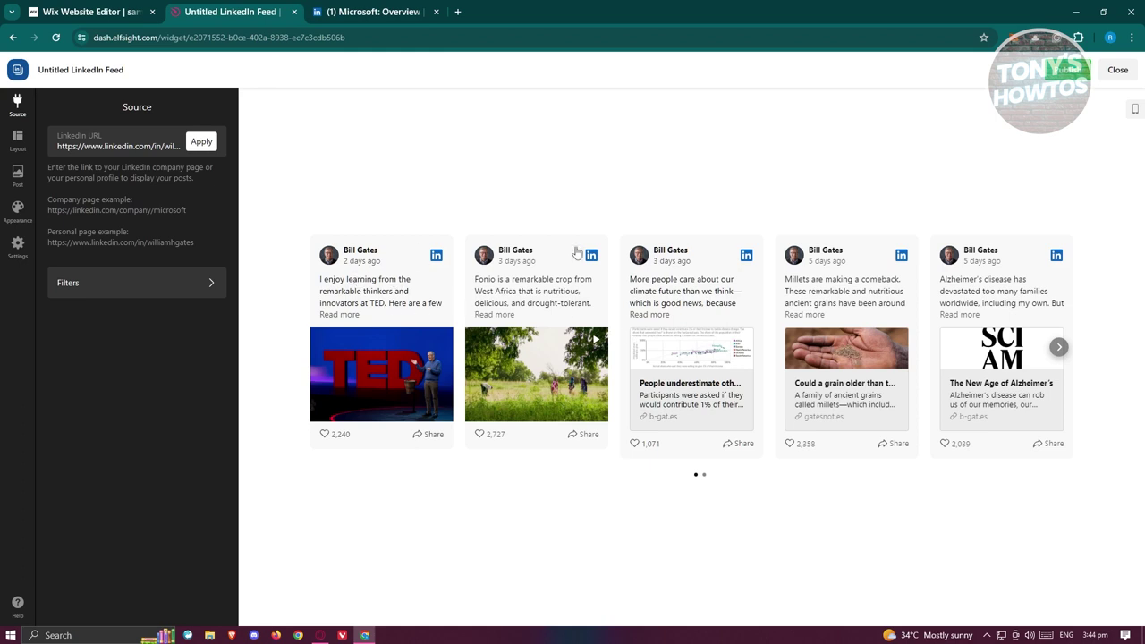
# Review the Layout, Post, Appearance and Settings tabs, keeping the Light scheme after previewing Dark
pyautogui.click(18, 139)
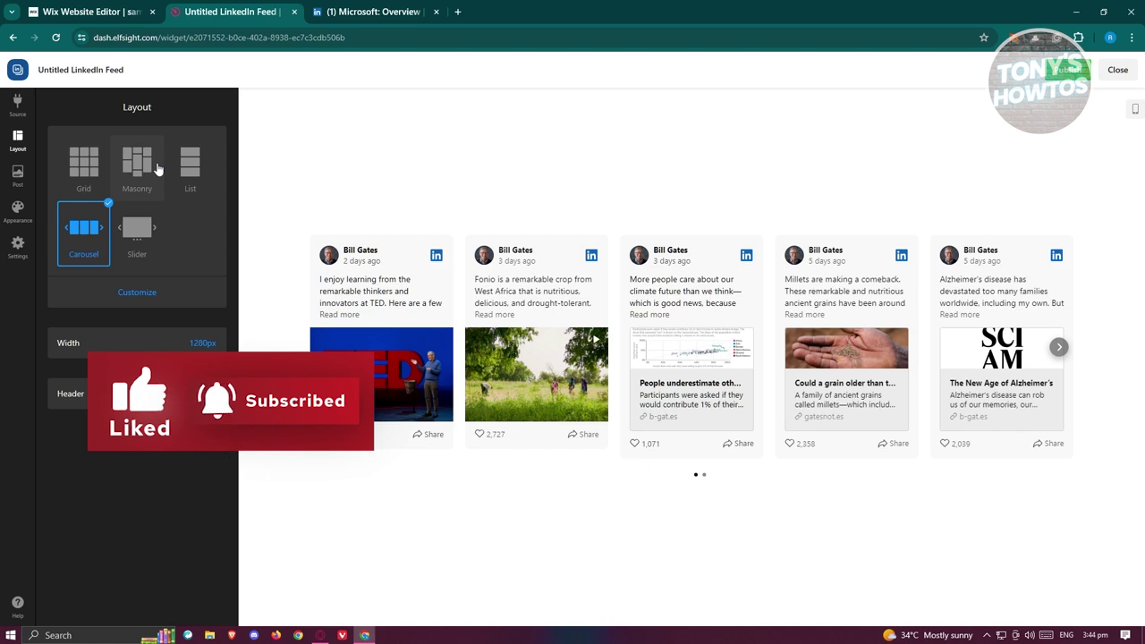
pyautogui.click(20, 184)
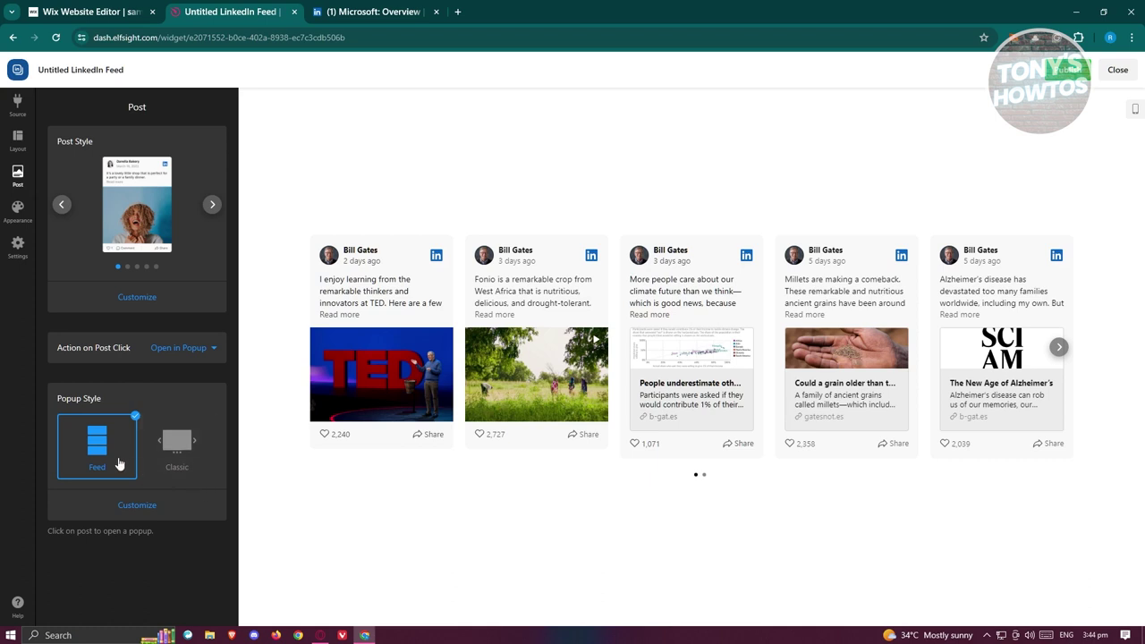
pyautogui.click(18, 217)
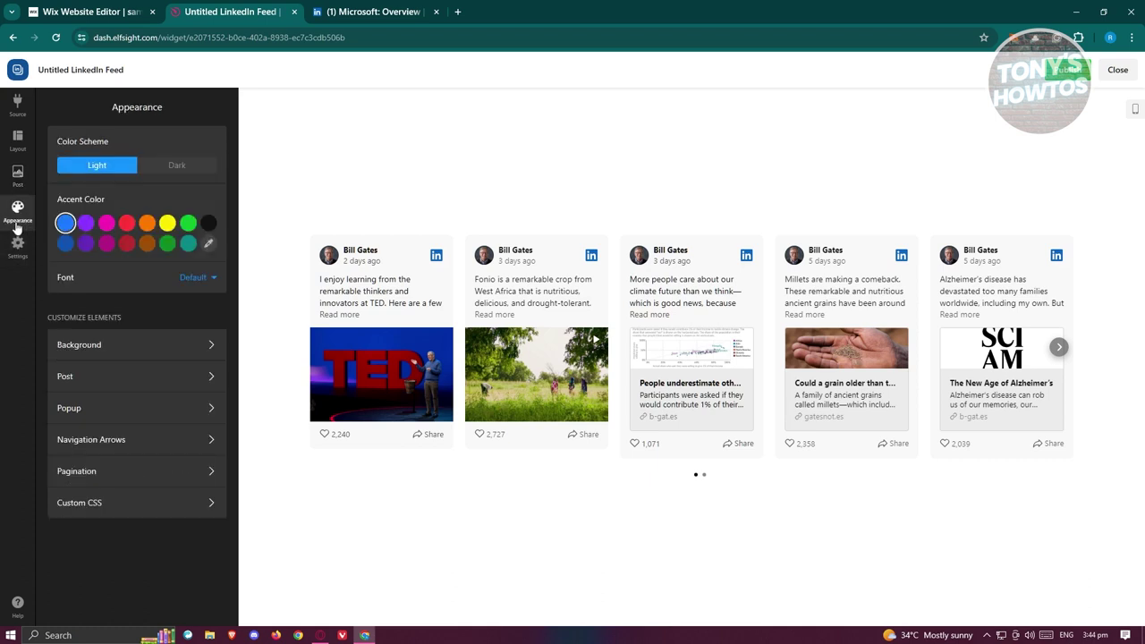
pyautogui.click(176, 175)
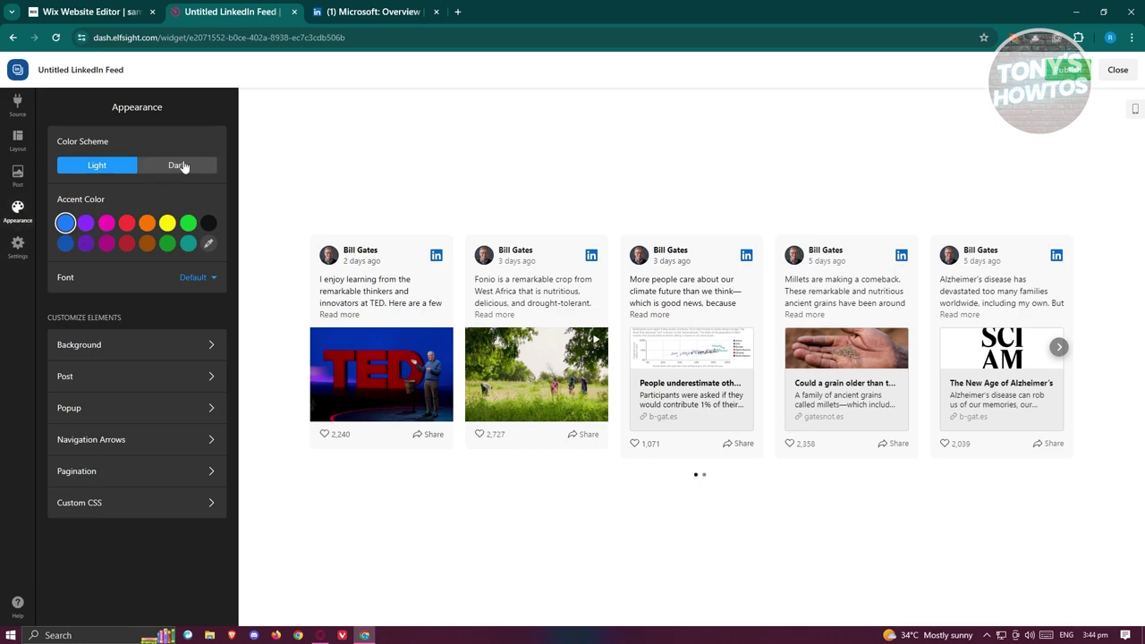
pyautogui.click(95, 168)
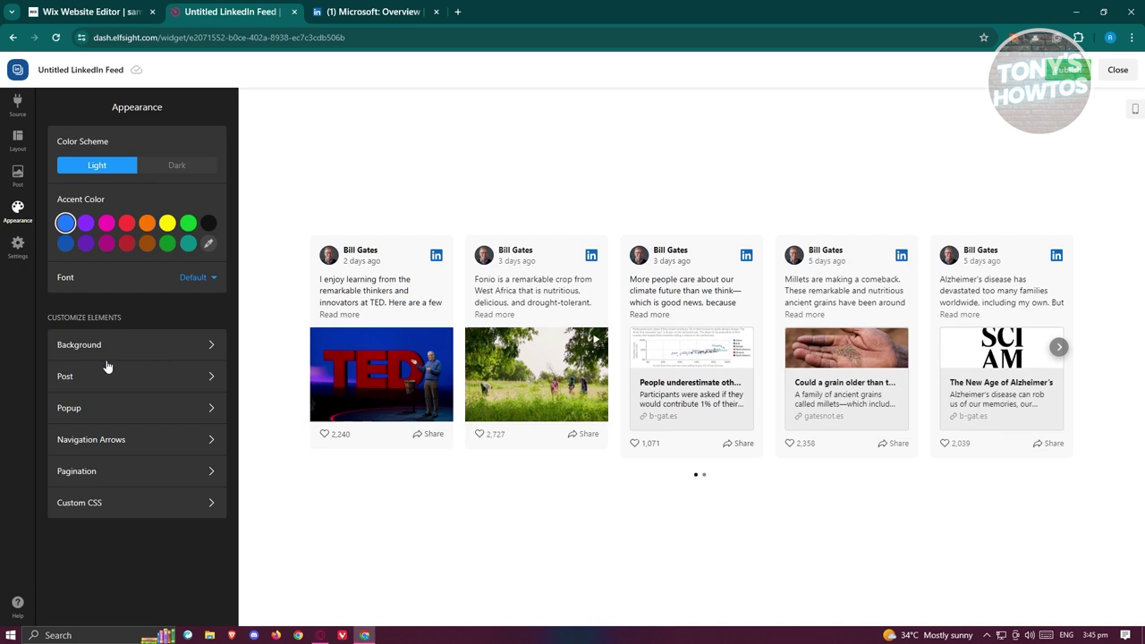
pyautogui.click(17, 246)
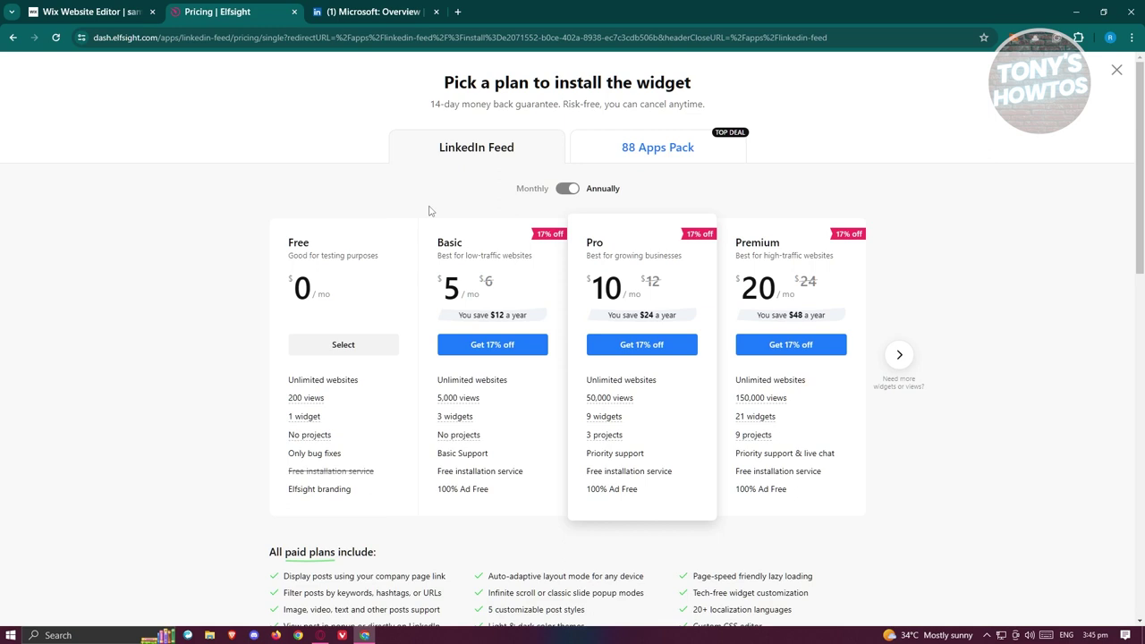
# Choose the Free plan, copy the widget's embed code, and return to the Wix Editor
pyautogui.moveTo(386, 258); pyautogui.dragTo(296, 254)
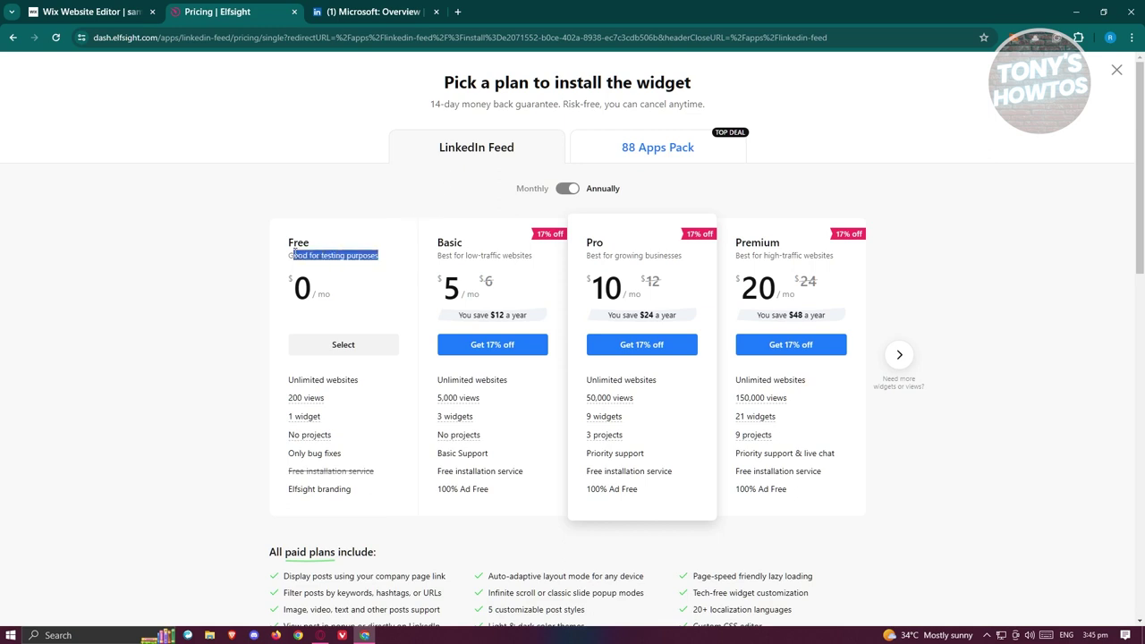
pyautogui.click(360, 345)
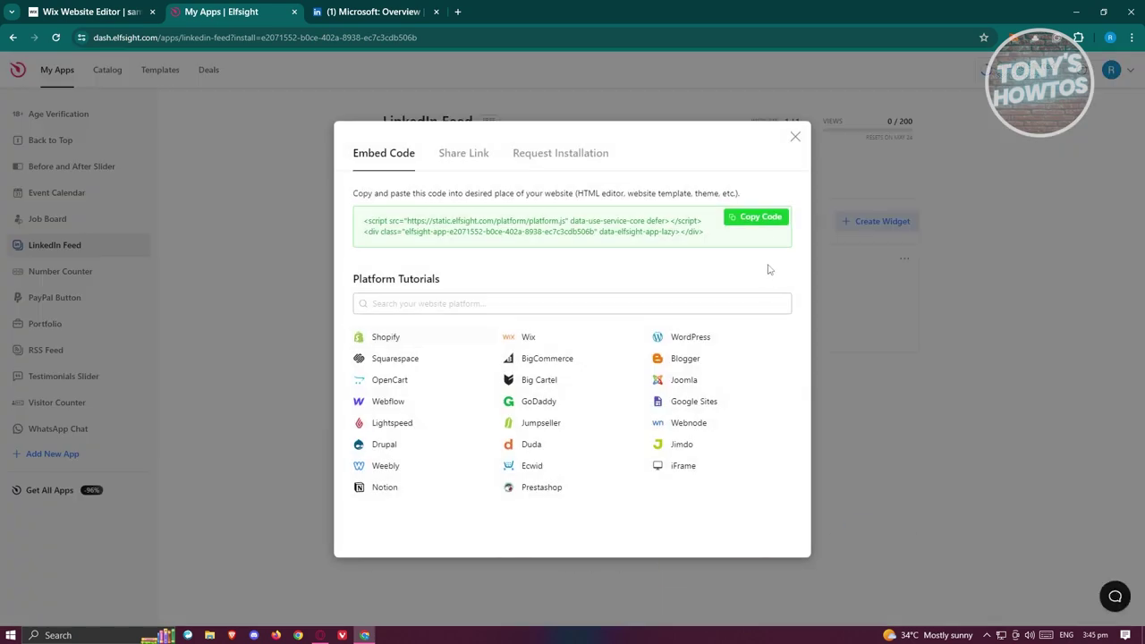
pyautogui.click(761, 221)
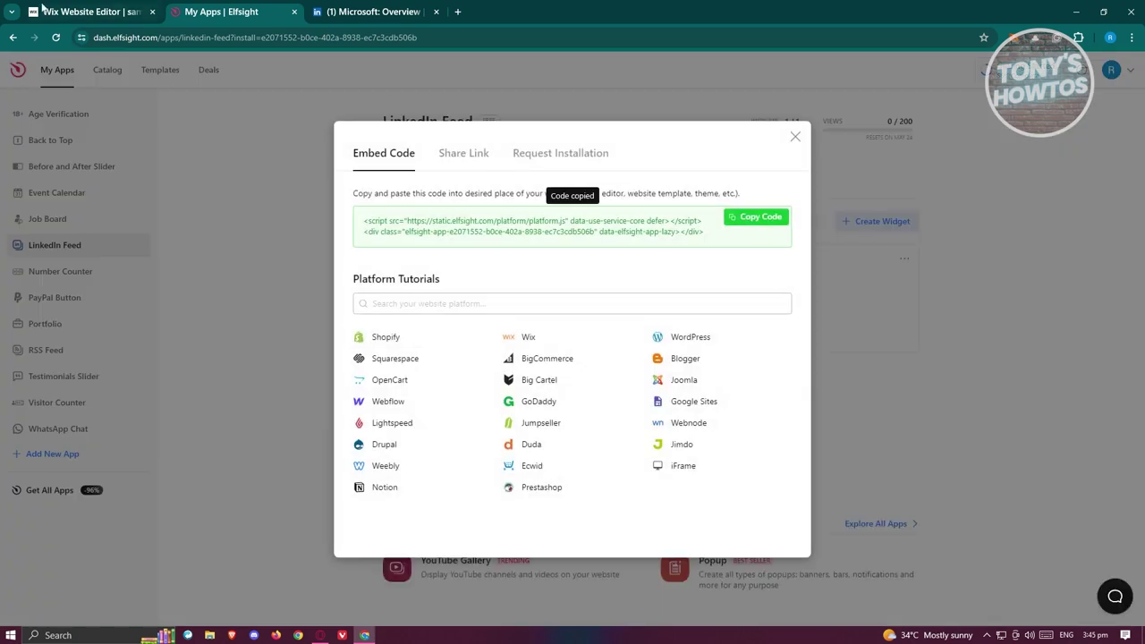
pyautogui.click(77, 11)
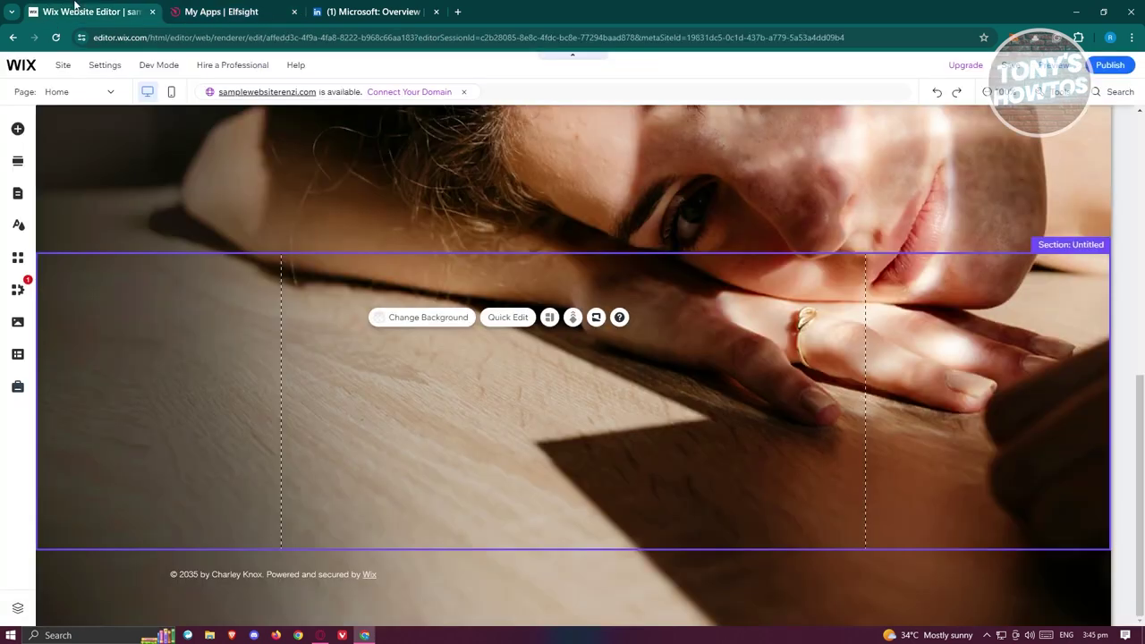
# Close the Microsoft tab and add an Embed HTML element to the untitled section
pyautogui.click(435, 12)
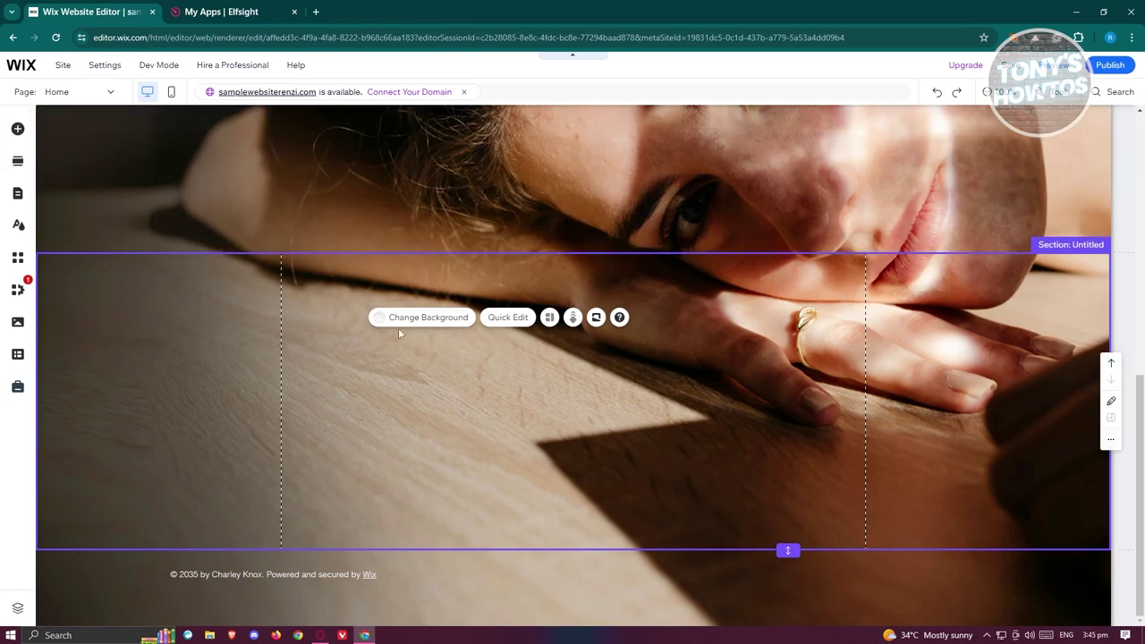
pyautogui.click(17, 131)
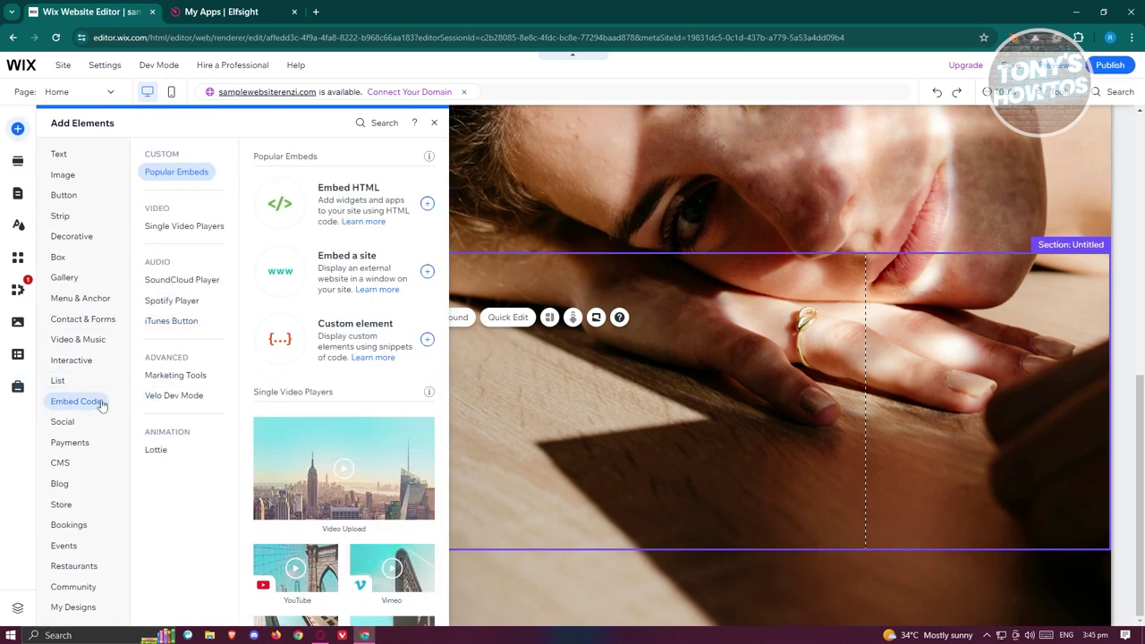
pyautogui.click(363, 195)
pyautogui.click(756, 277)
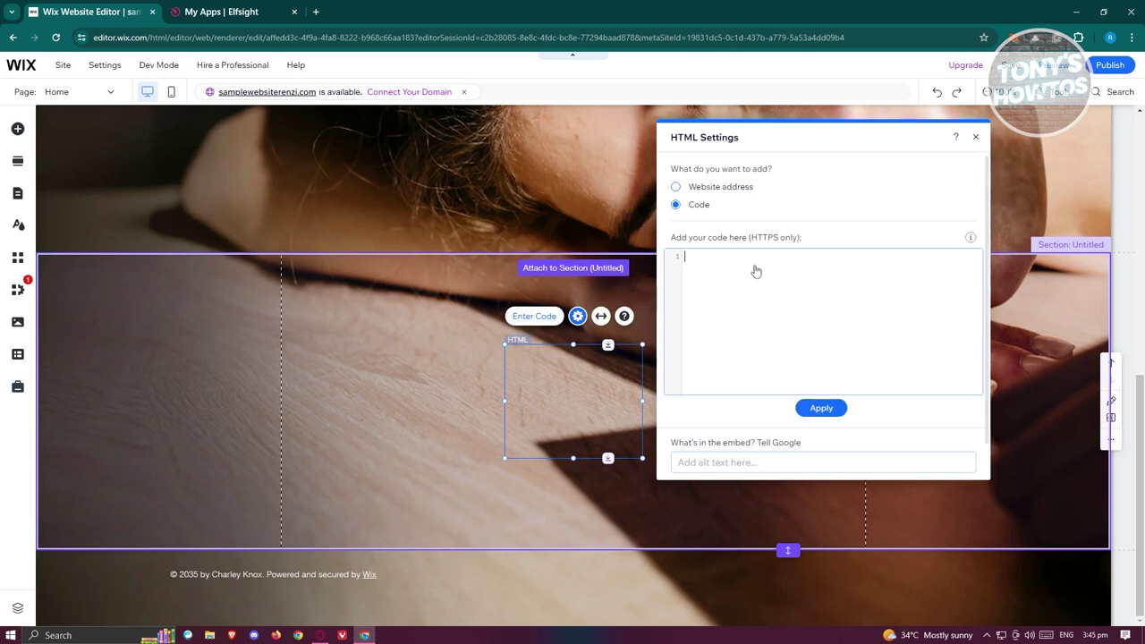
# Paste the Elfsight embed code into the HTML element and apply the update
pyautogui.hotkey('ctrl', 'v')
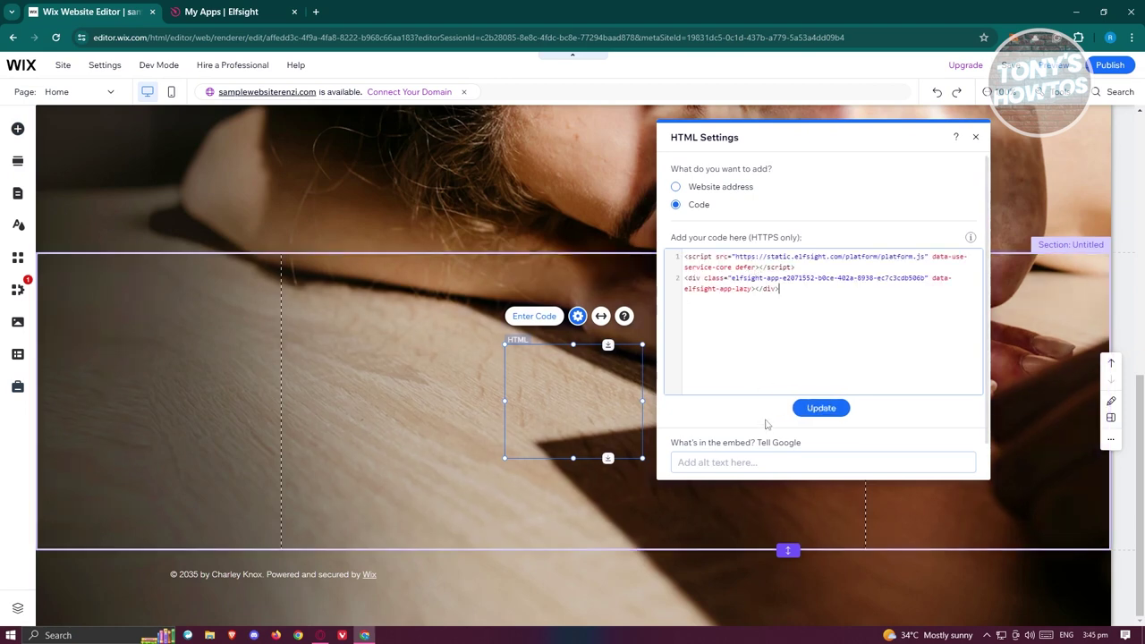
pyautogui.click(827, 408)
pyautogui.click(791, 288)
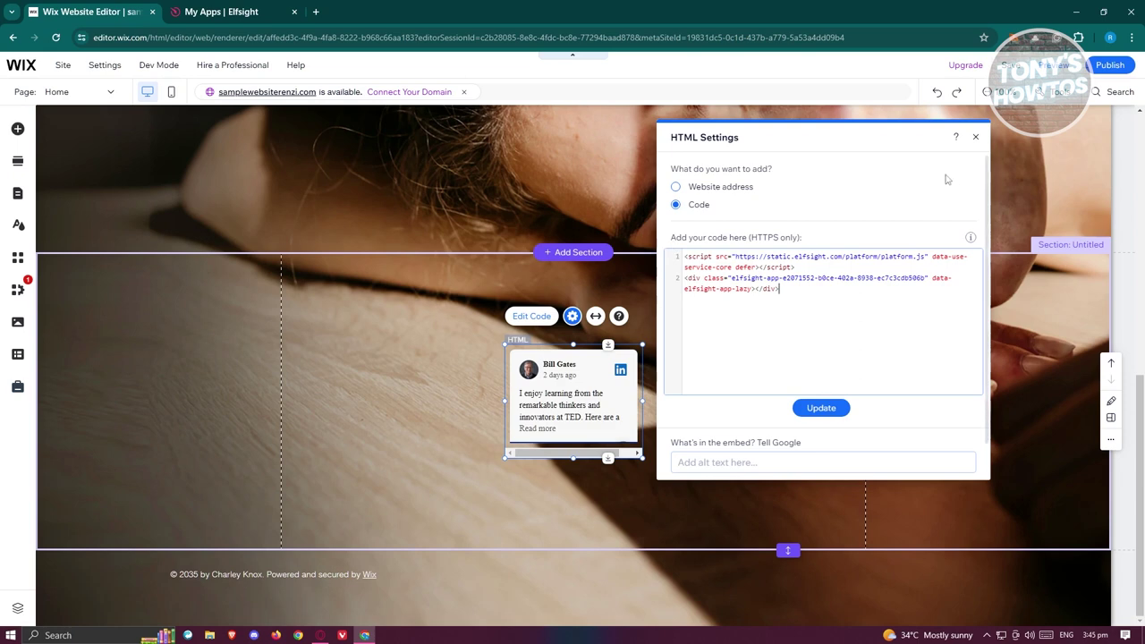
pyautogui.click(371, 374)
# Move and widen the embed so the carousel shows three centred post cards
pyautogui.moveTo(630, 402); pyautogui.dragTo(430, 323)
pyautogui.moveTo(445, 388); pyautogui.dragTo(841, 530)
pyautogui.moveTo(752, 440); pyautogui.dragTo(752, 442)
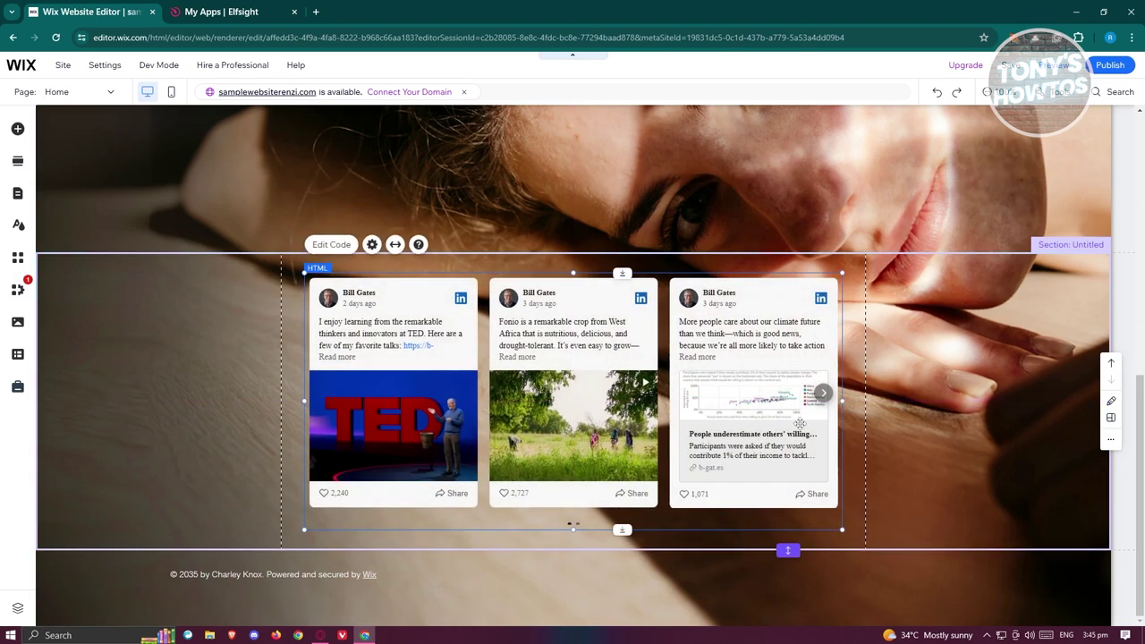